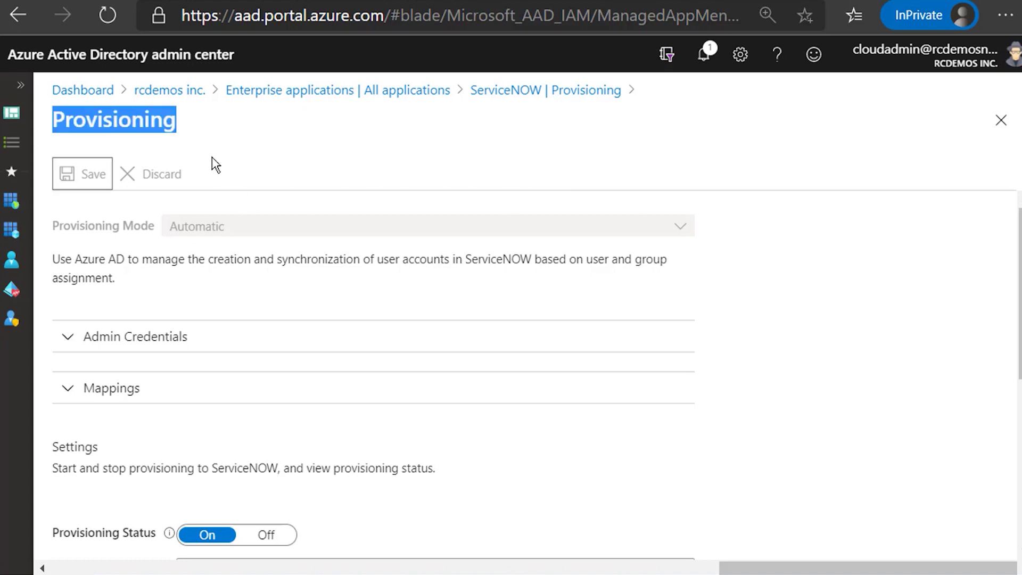
# Step: Show the ServiceNOW provisioning settings with Automatic mode and provisioning status On
pyautogui.click(124, 124)
# Step: Highlight the Provisioning page title and scroll down the ServiceNOW provisioning page
pyautogui.doubleClick(123, 124)
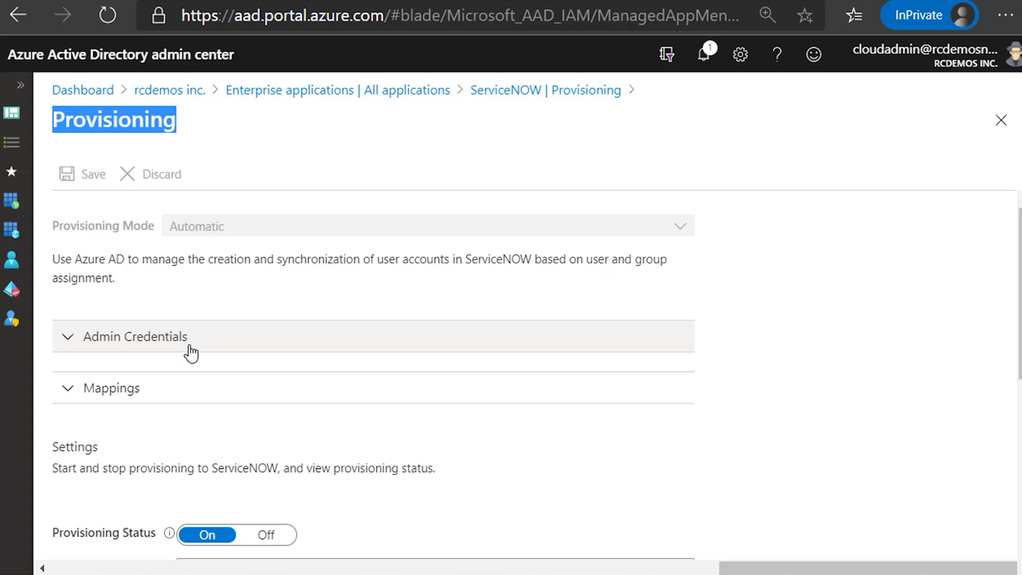
pyautogui.scroll(-4, 190, 351)
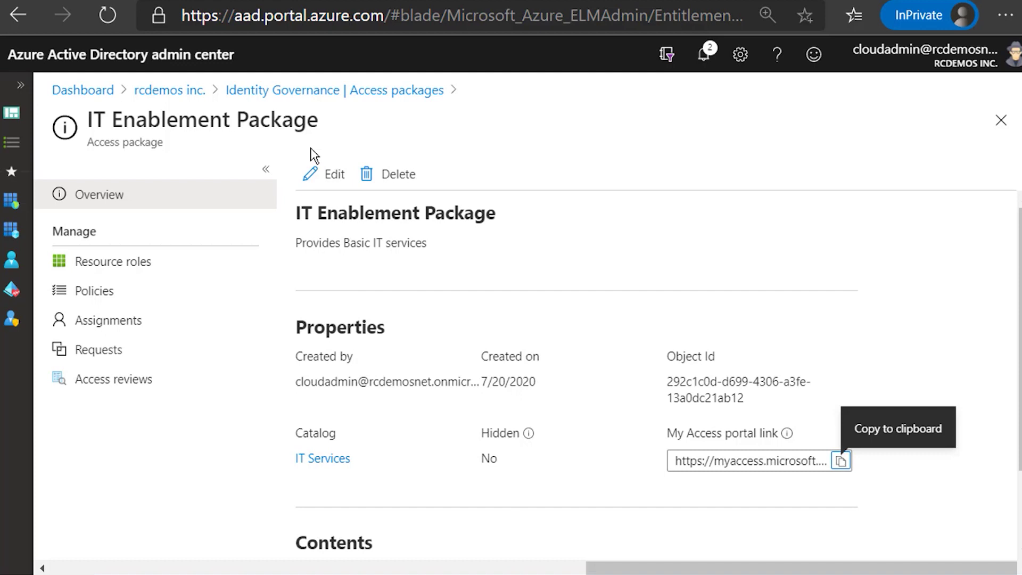
# Step: Open the IT Enablement Package's Policies list and show the actions menu for Initial Policy
pyautogui.click(99, 264)
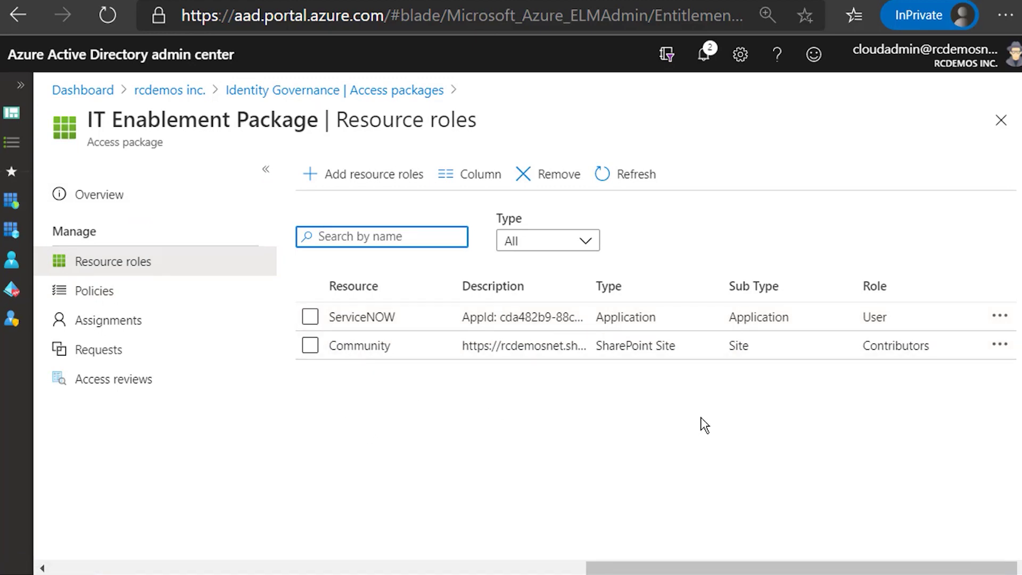
pyautogui.click(112, 299)
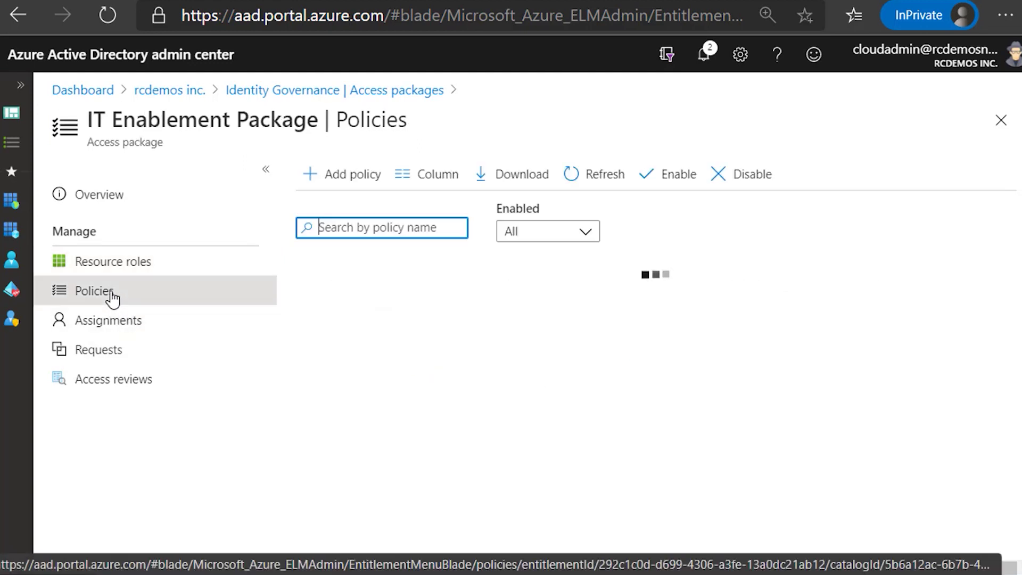
pyautogui.click(365, 315)
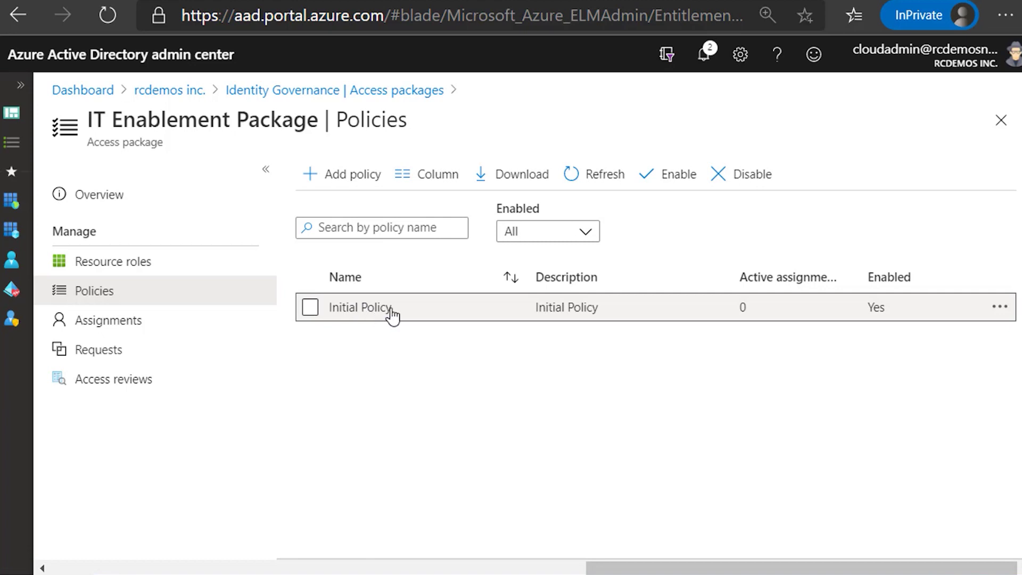
pyautogui.click(991, 315)
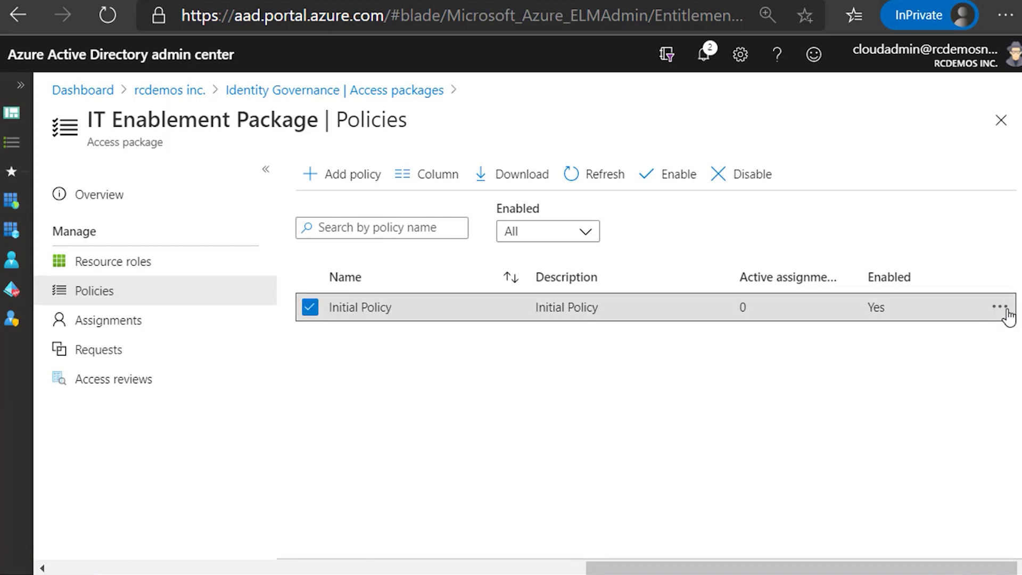
pyautogui.click(1000, 309)
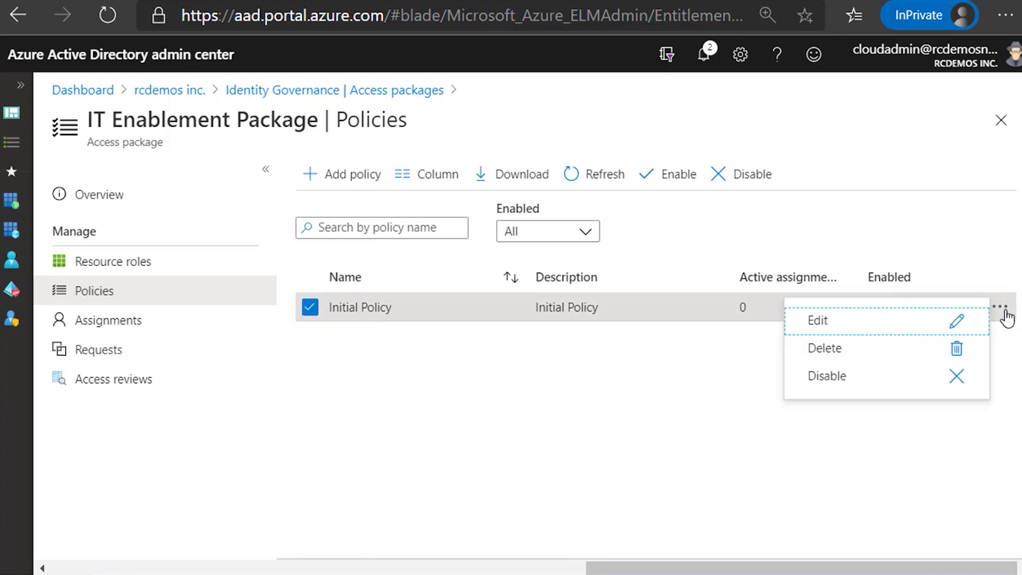
# Step: Edit Initial Policy, review its allowed external directories, then view its 365-day lifecycle settings
pyautogui.click(849, 334)
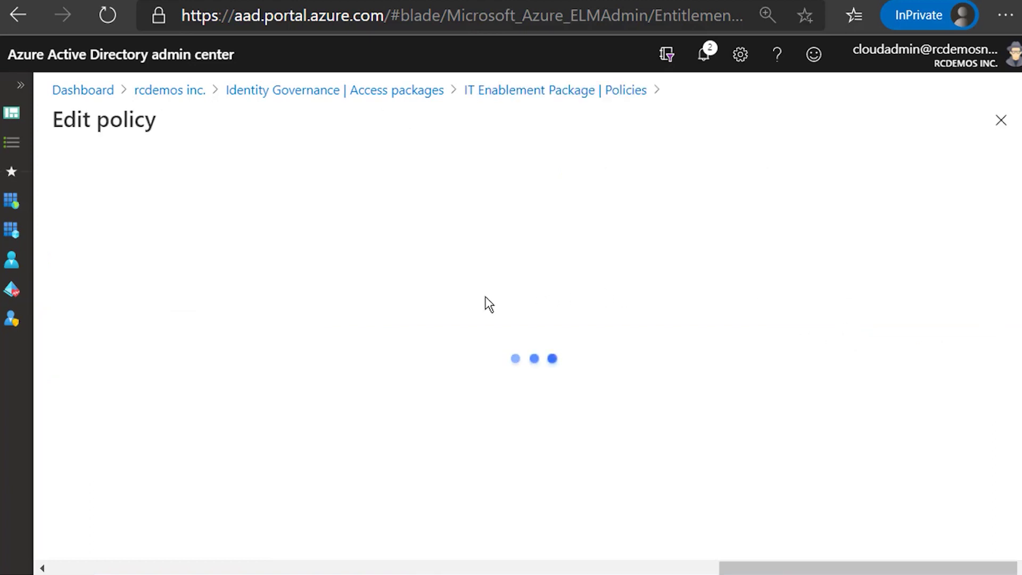
pyautogui.click(142, 192)
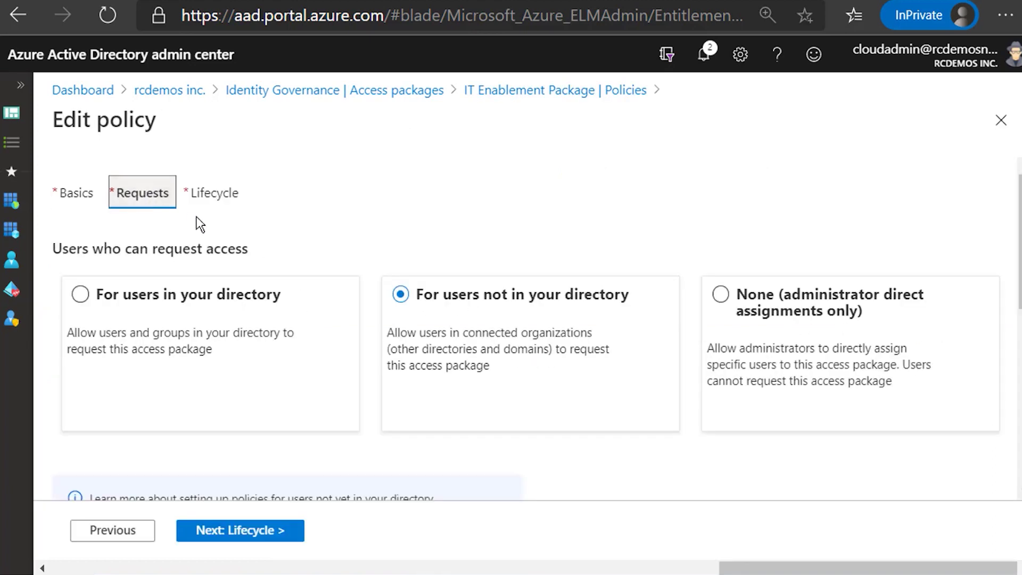
pyautogui.moveTo(416, 297); pyautogui.dragTo(659, 285)
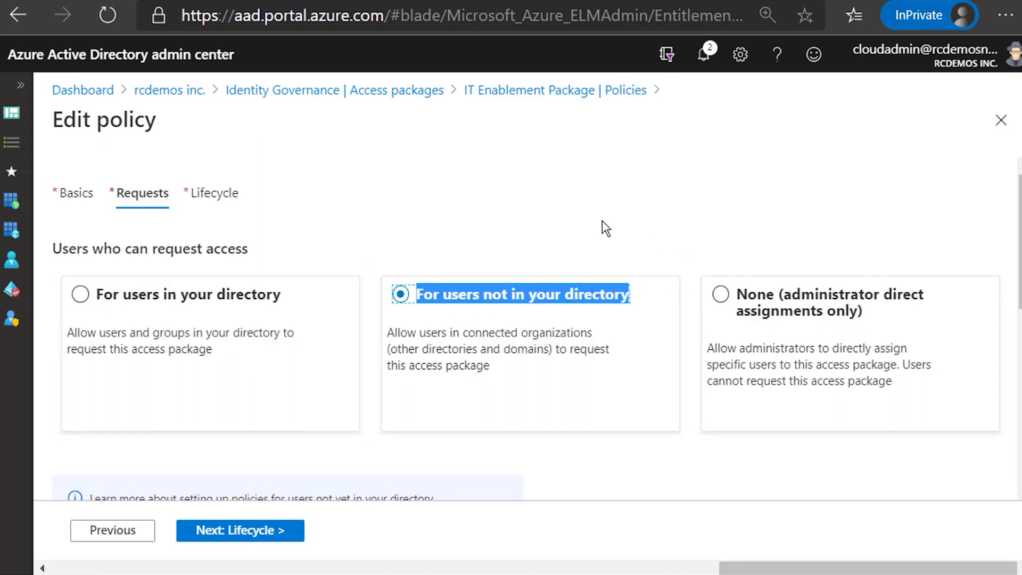
pyautogui.scroll(-2, 602, 220)
pyautogui.scroll(-3, 506, 288)
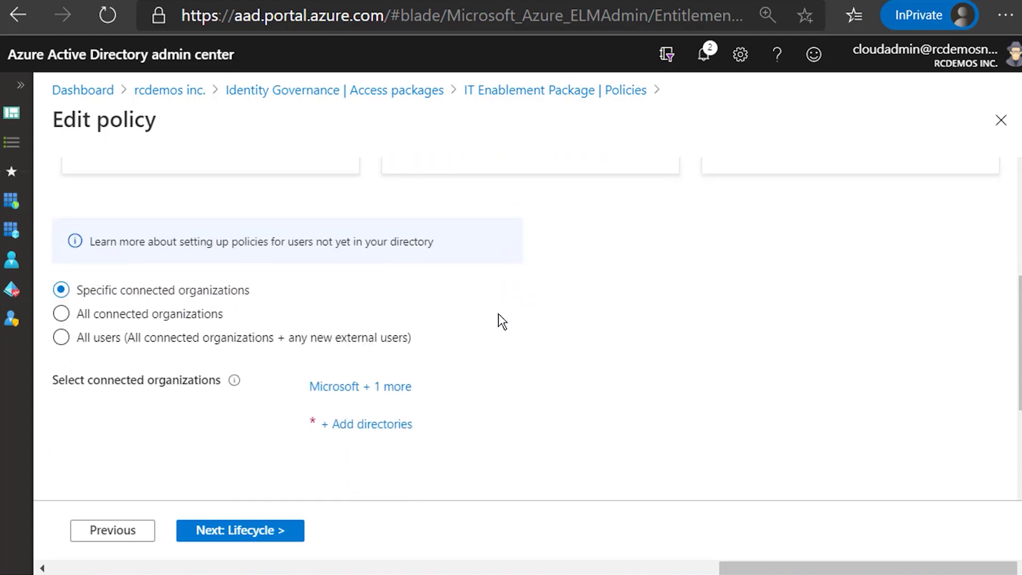
pyautogui.click(354, 426)
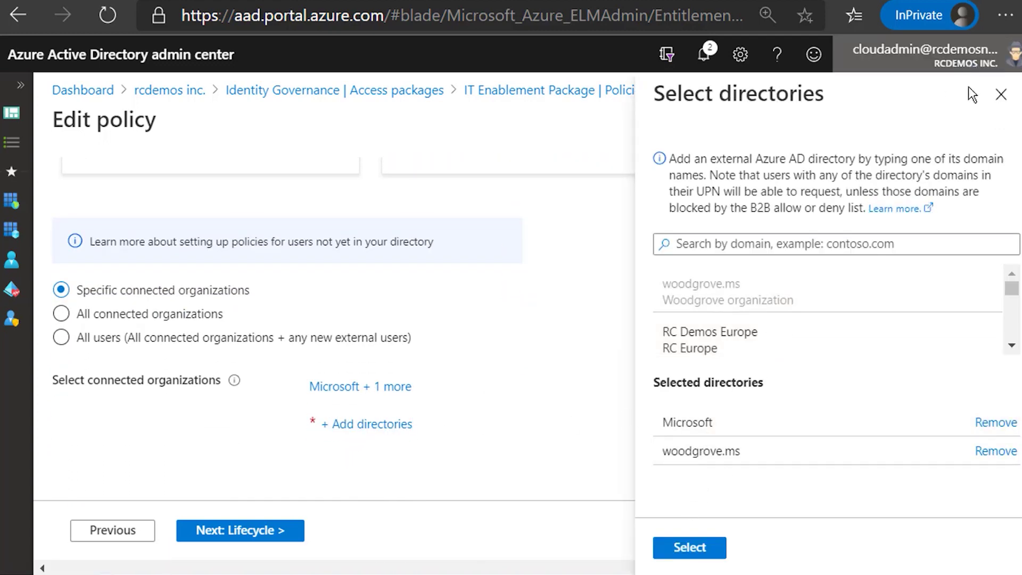
pyautogui.click(1001, 95)
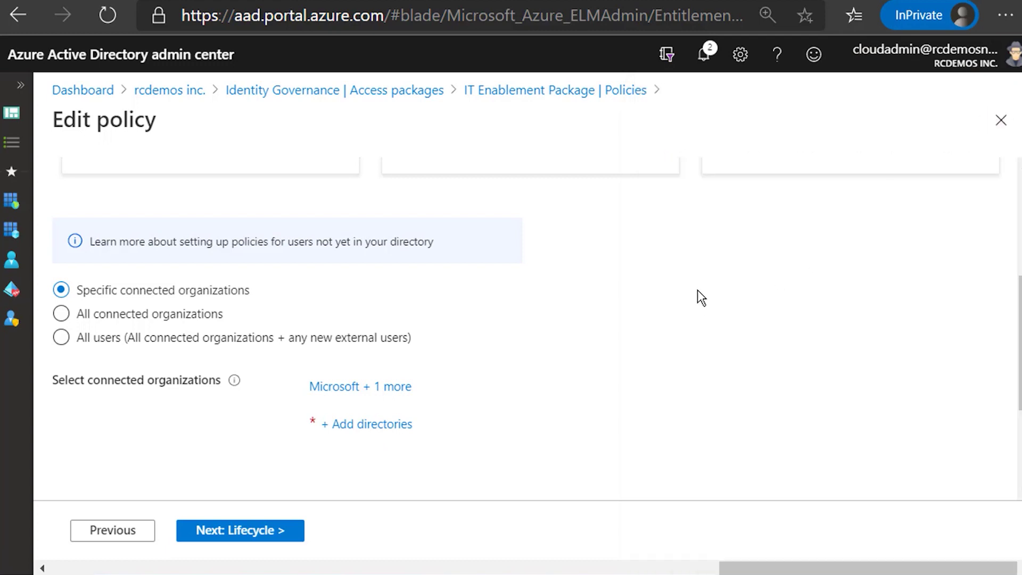
pyautogui.scroll(5, 608, 328)
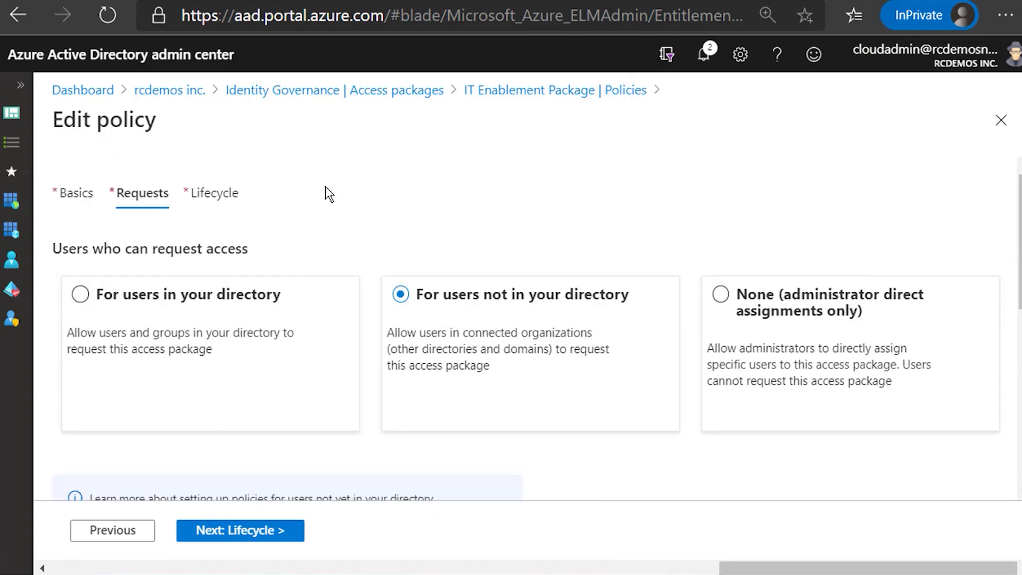
pyautogui.click(216, 194)
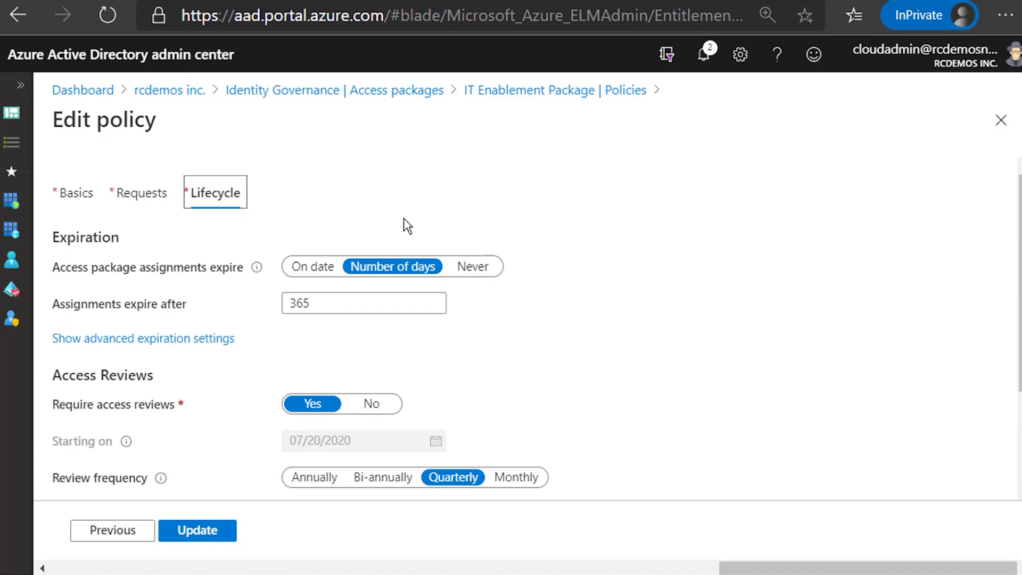
pyautogui.doubleClick(299, 303)
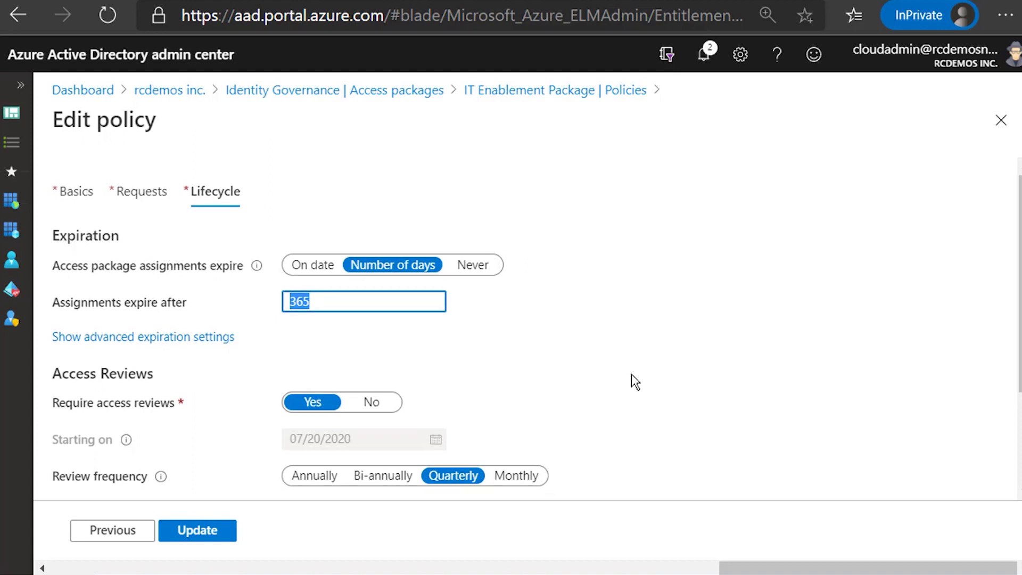
pyautogui.scroll(-1, 631, 374)
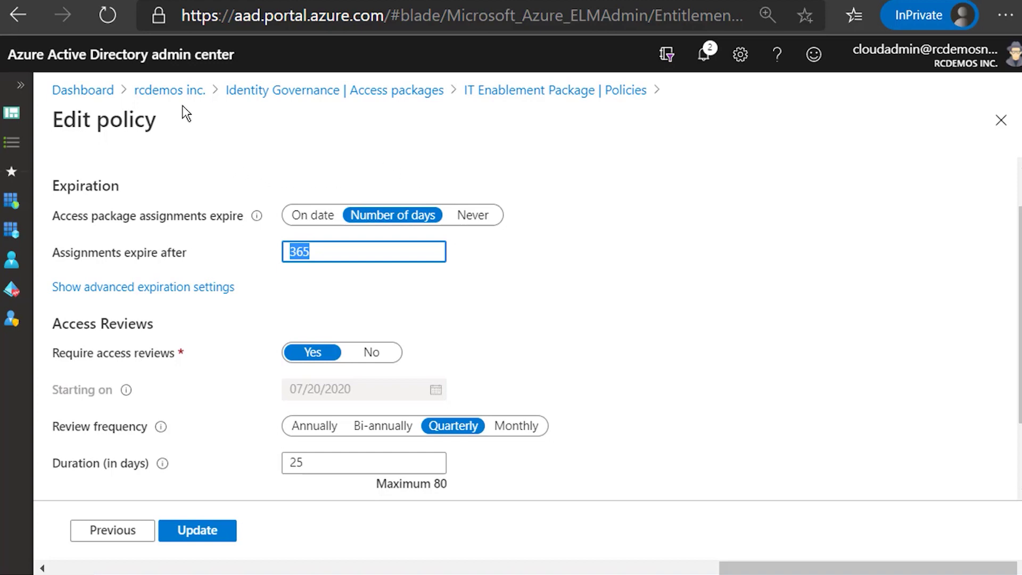
pyautogui.click(336, 92)
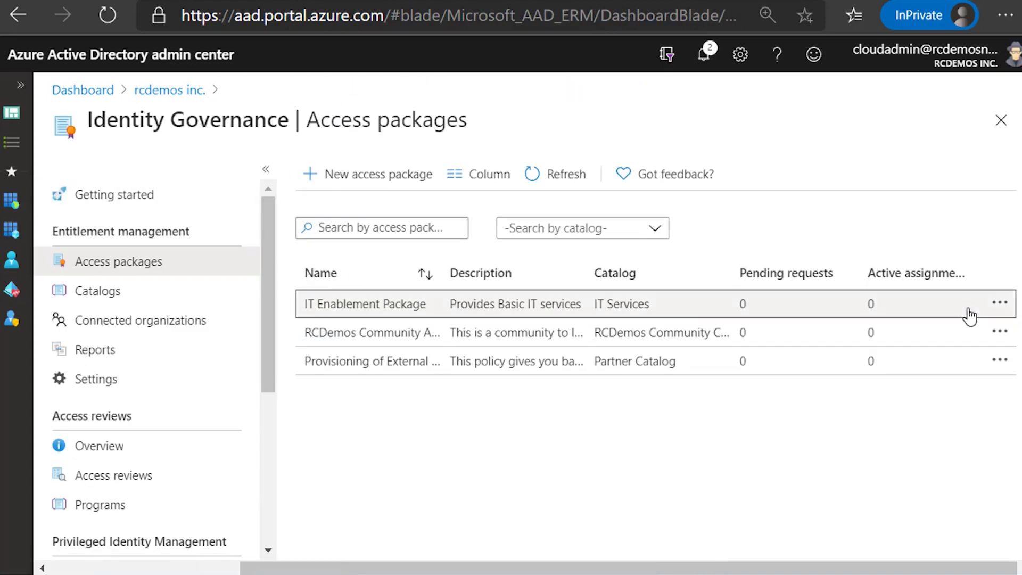
# Step: Open the IT Enablement Package and copy its My Access portal link
pyautogui.click(915, 306)
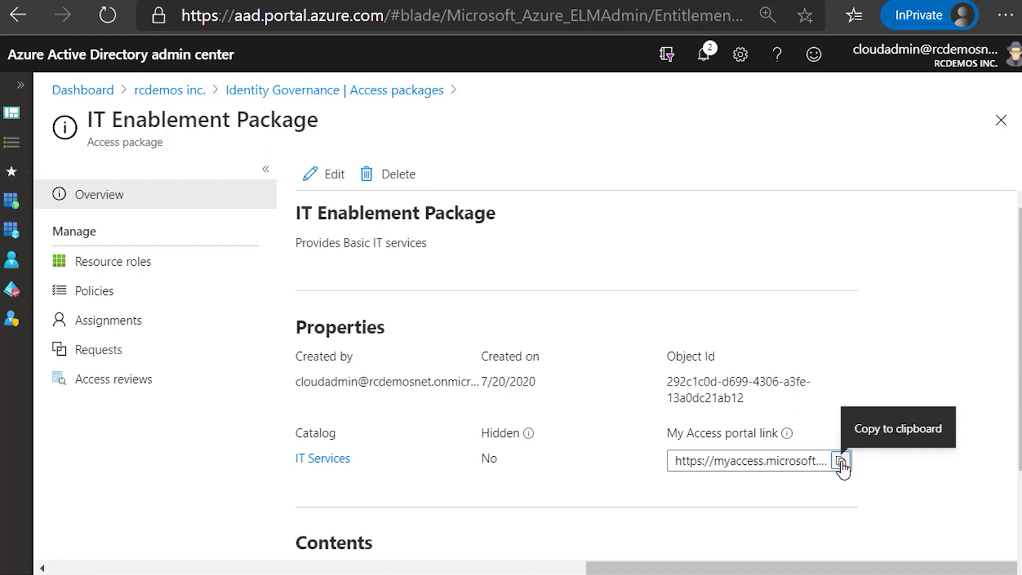
pyautogui.click(840, 463)
pyautogui.tripleClick(814, 461)
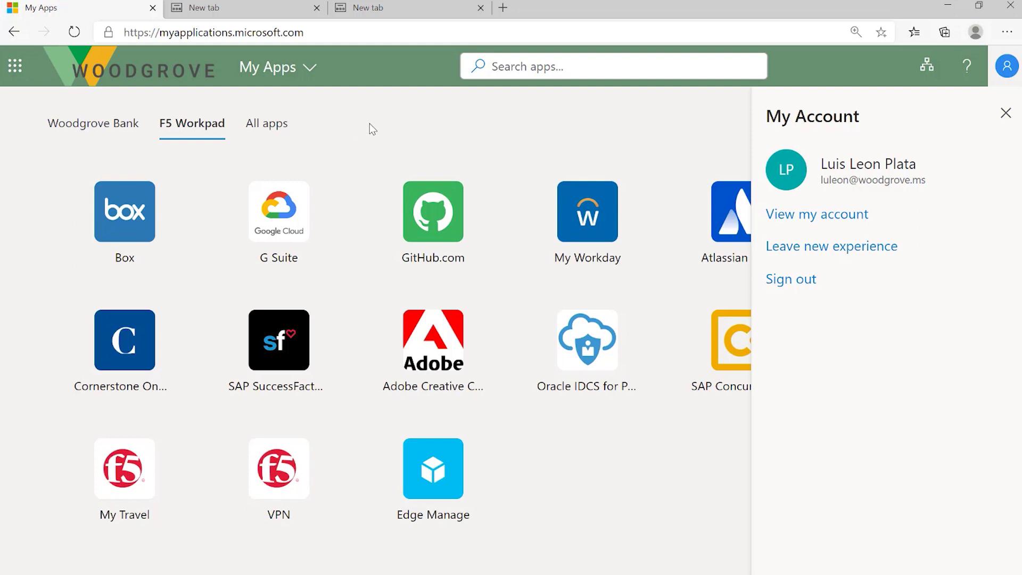
# Step: Close the My Account panel to reveal all 15 F5 Workpad app tiles
pyautogui.click(1005, 112)
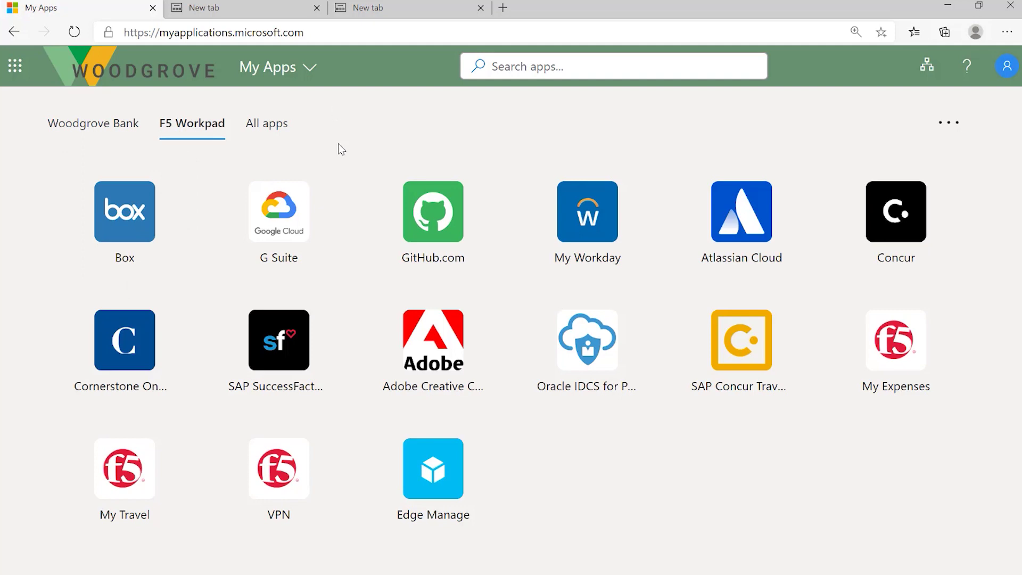
# Step: Request the IT Enablement Package with a business justification and profile-sharing consent, then submit
pyautogui.click(242, 10)
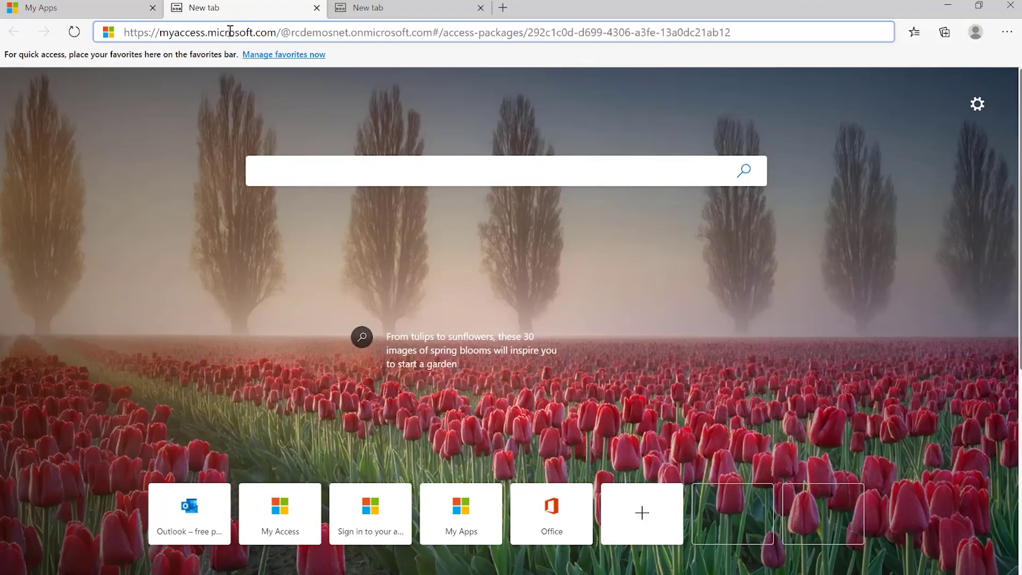
pyautogui.press('Return')
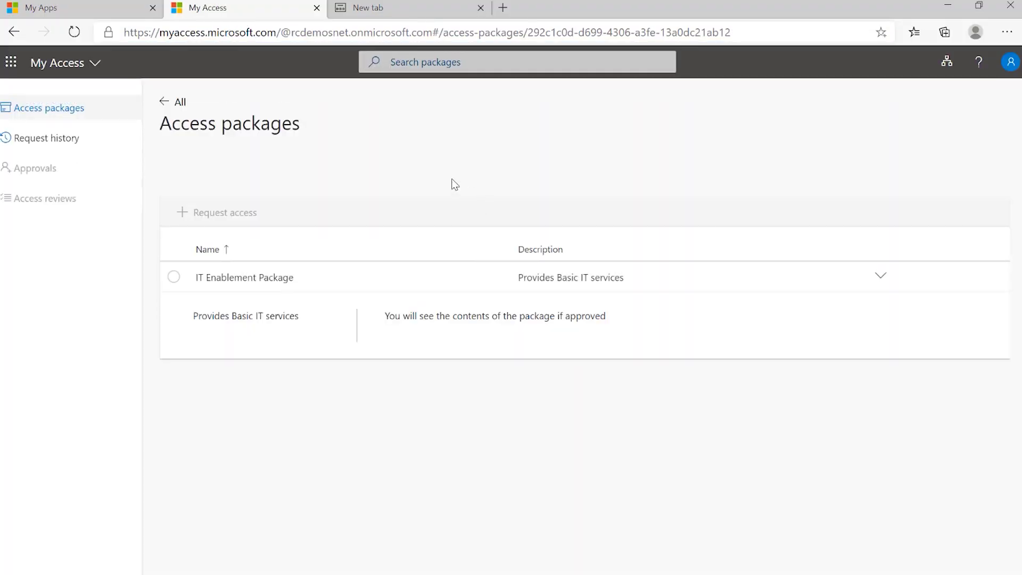
pyautogui.click(174, 277)
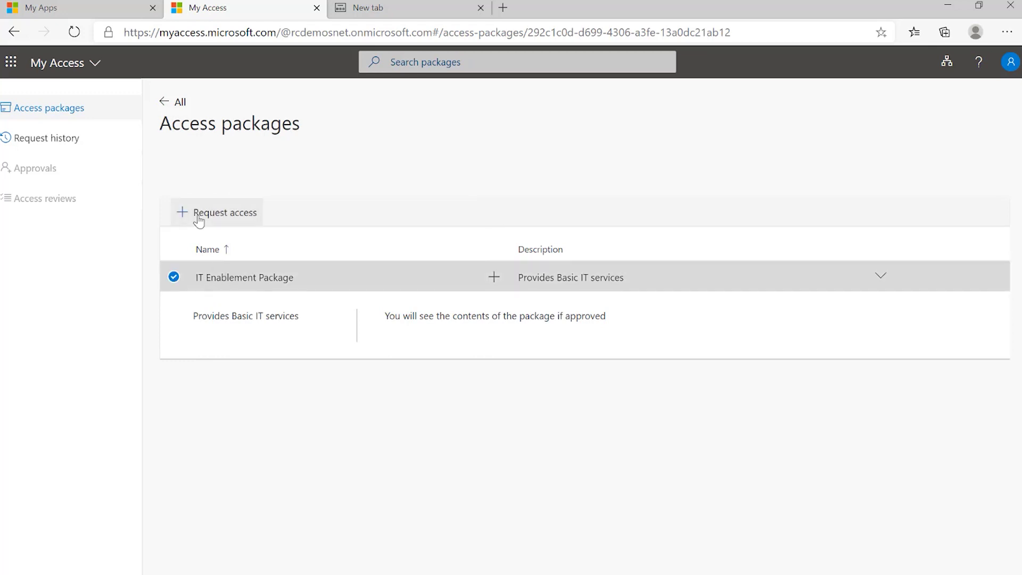
pyautogui.click(232, 218)
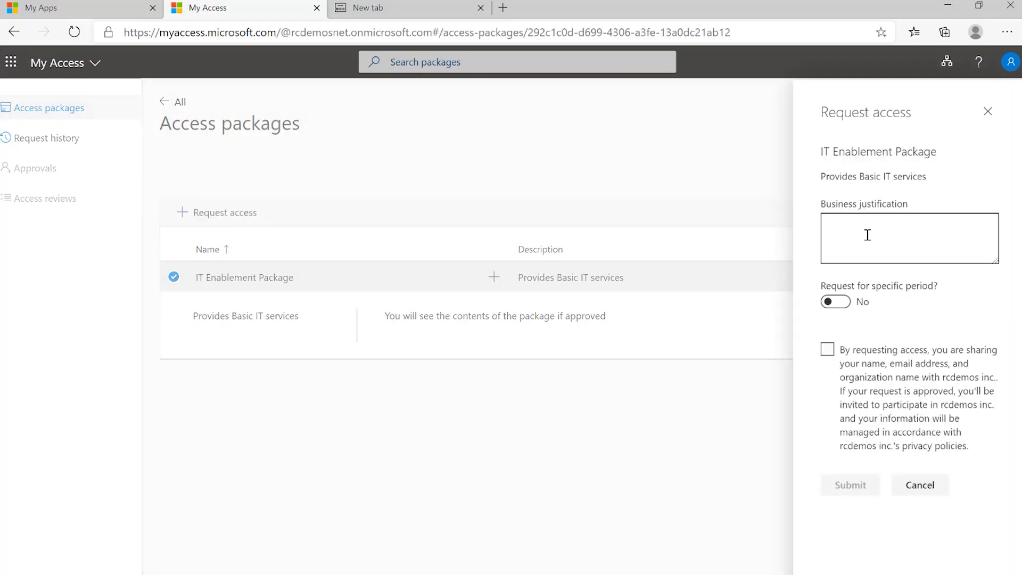
pyautogui.click(861, 230)
pyautogui.write('Ramiro')
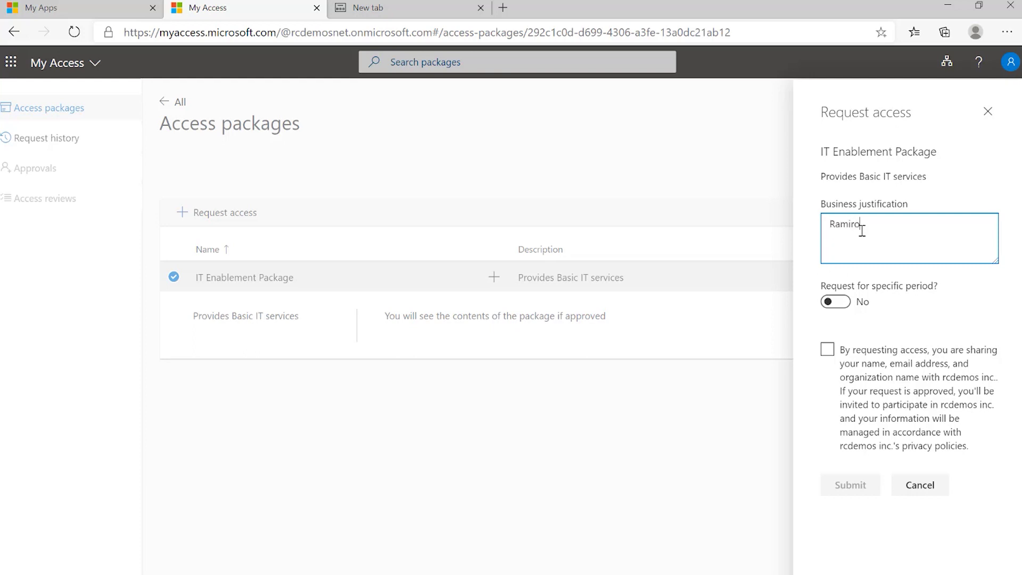
pyautogui.write(' asked me to request')
pyautogui.click(825, 356)
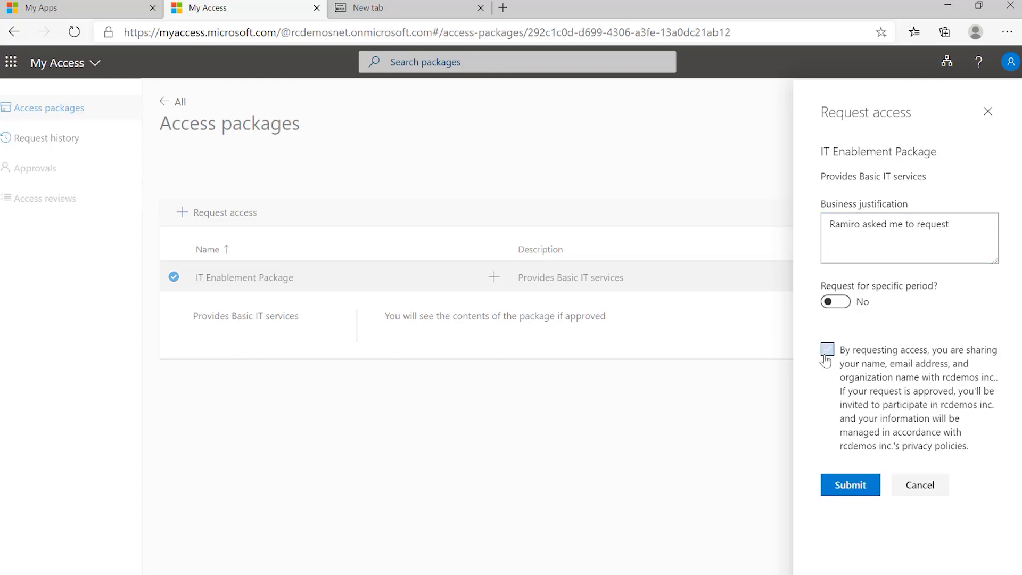
pyautogui.click(852, 487)
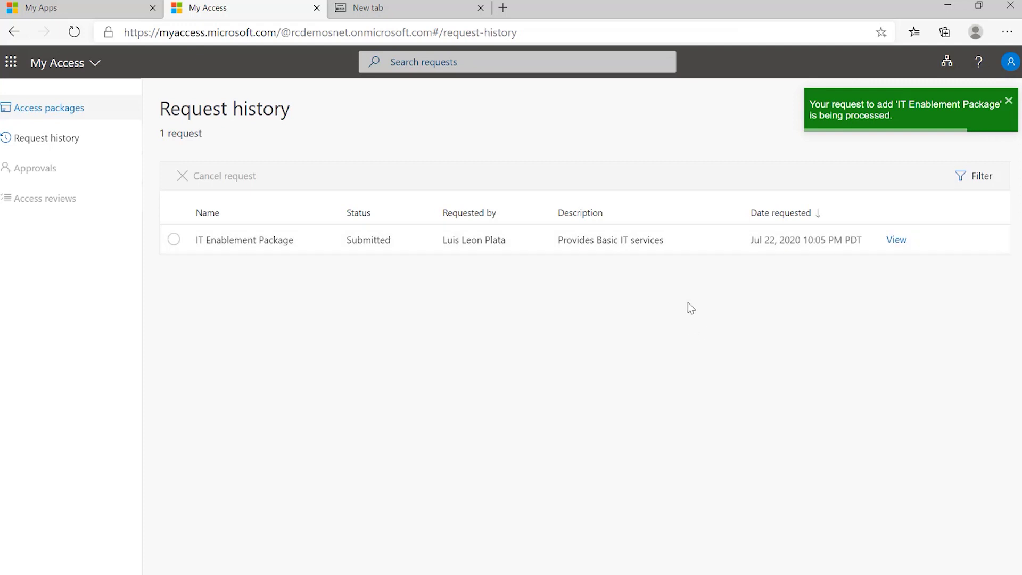
# Step: Dismiss the confirmation notice and open the IT Enablement Package request's details
pyautogui.click(1008, 103)
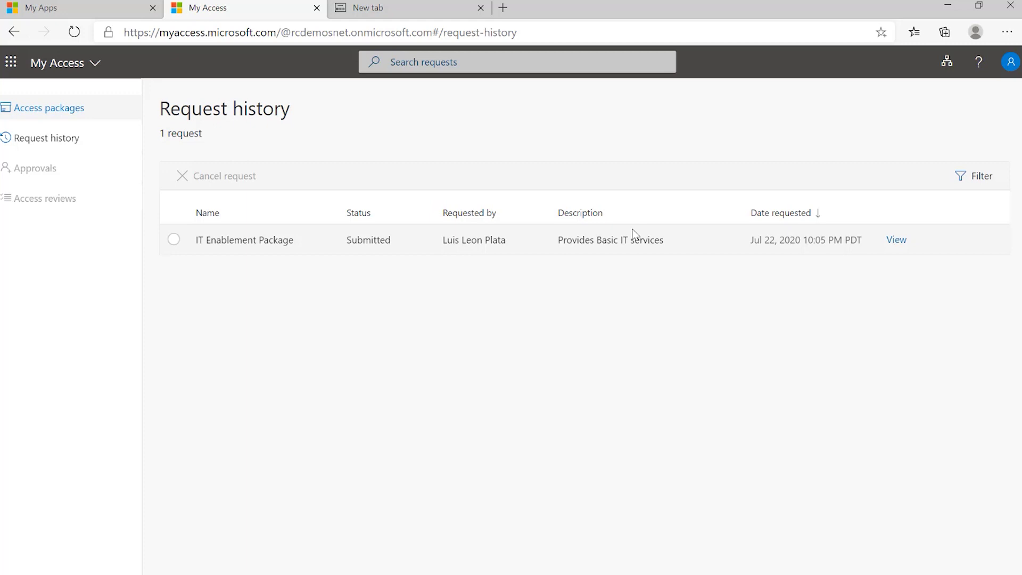
pyautogui.click(894, 244)
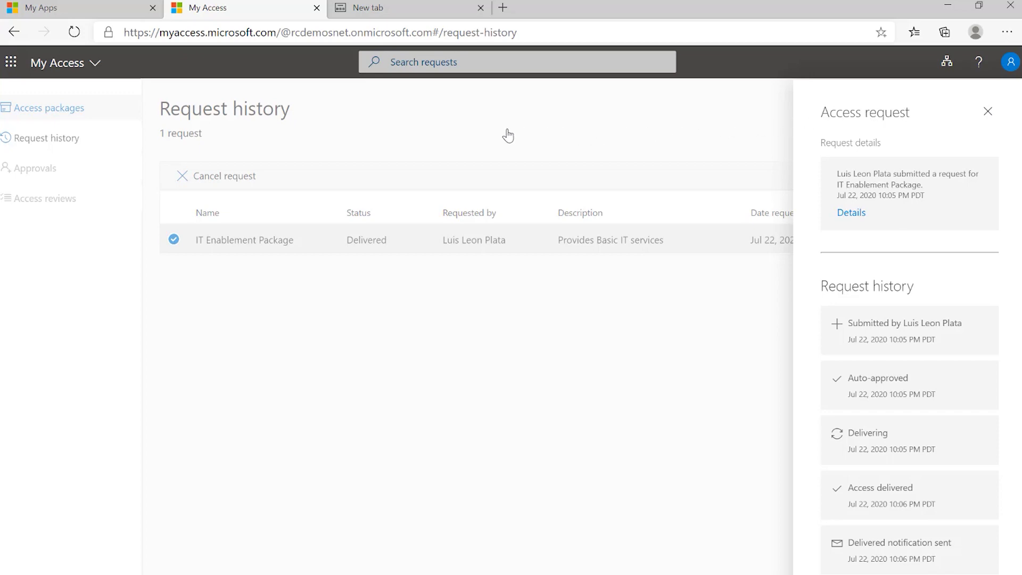
# Step: Switch to the tab addressed to the ServiceNow instance, reaching the rcdemos sign-in page
pyautogui.click(374, 16)
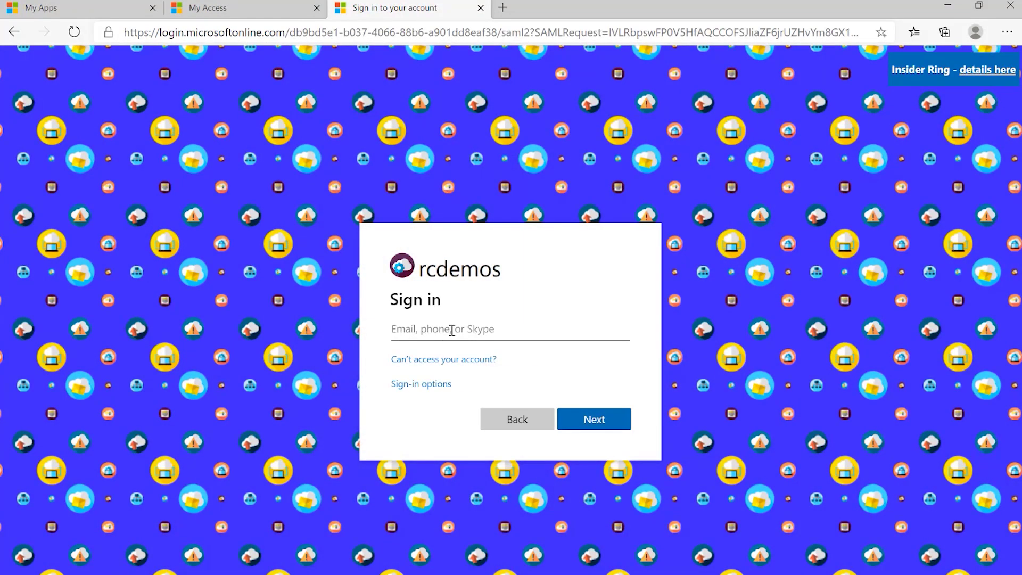
# Step: Sign in to rcdemos with the external Woodgrove account's e-mail address and password
pyautogui.press('Return')
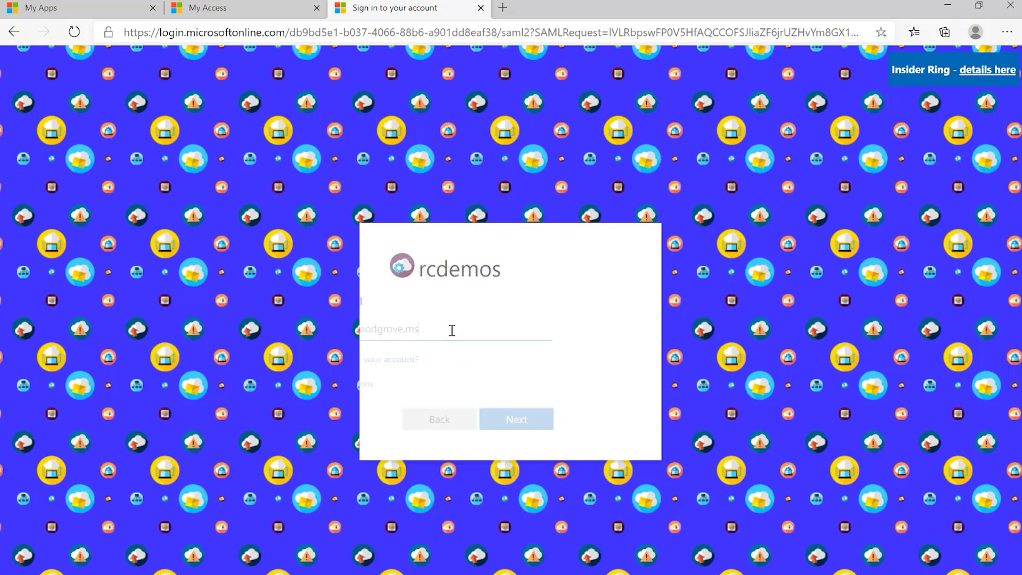
pyautogui.write('•••••••••')
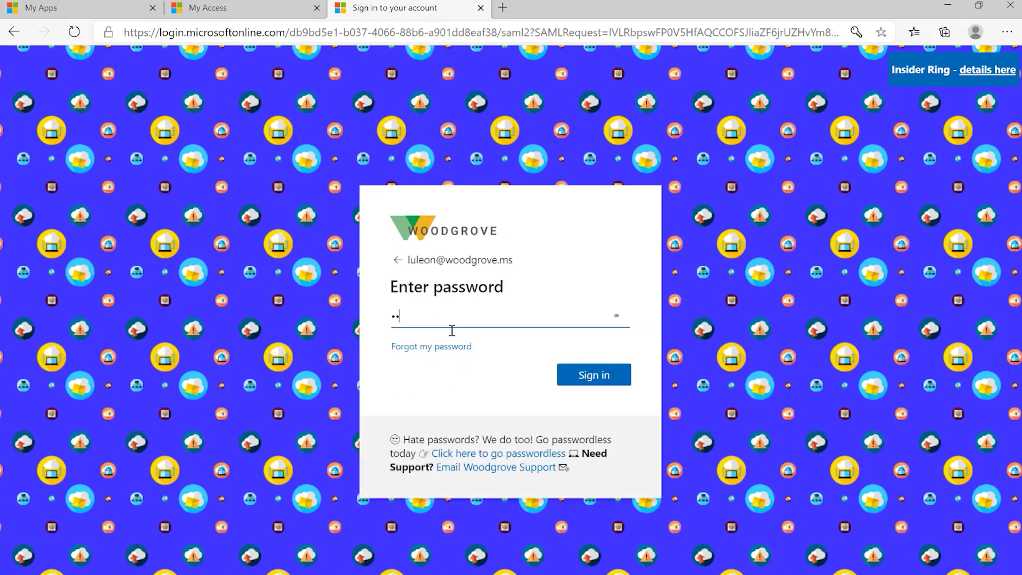
pyautogui.write('••••••')
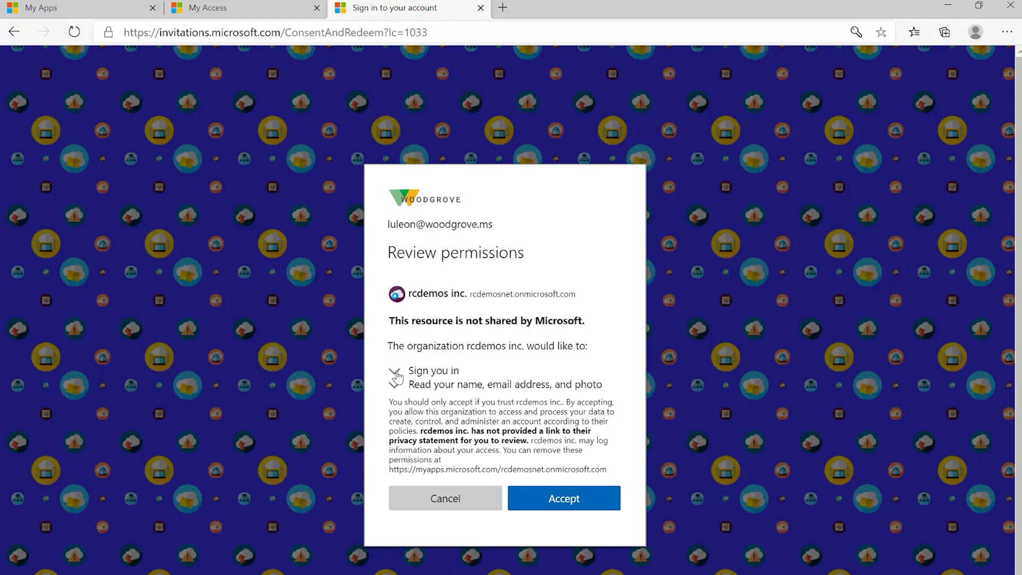
# Step: Expand the 'Sign you in' and profile-reading permissions from rcdemos inc., then accept them
pyautogui.click(396, 374)
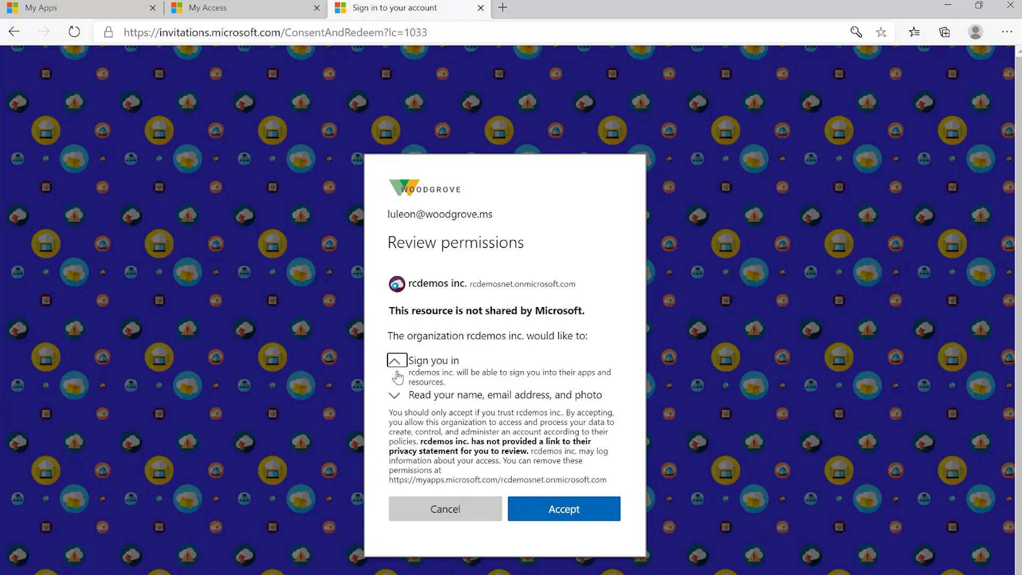
pyautogui.click(394, 403)
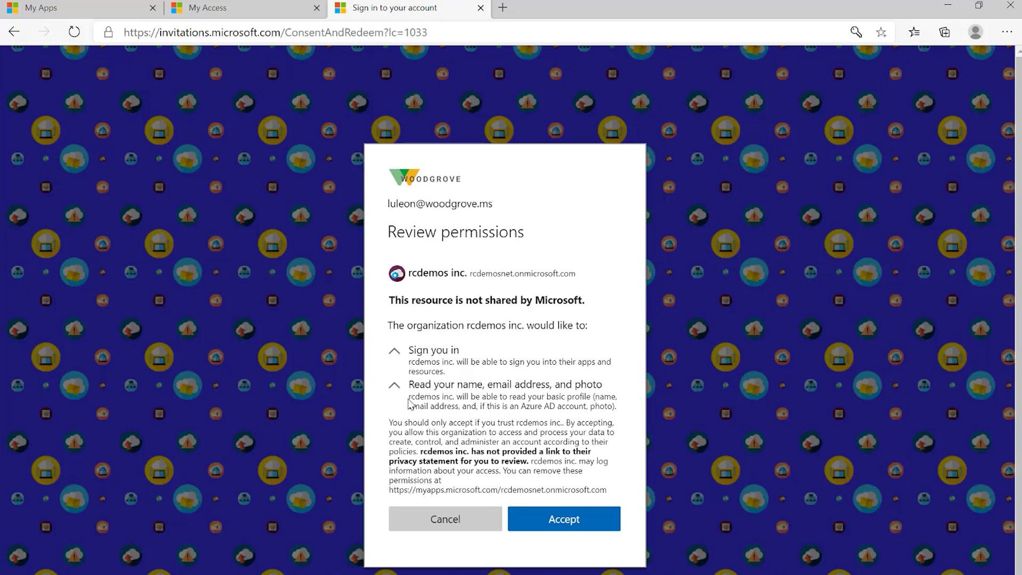
pyautogui.moveTo(408, 403); pyautogui.dragTo(450, 400)
pyautogui.click(545, 403)
pyautogui.click(564, 521)
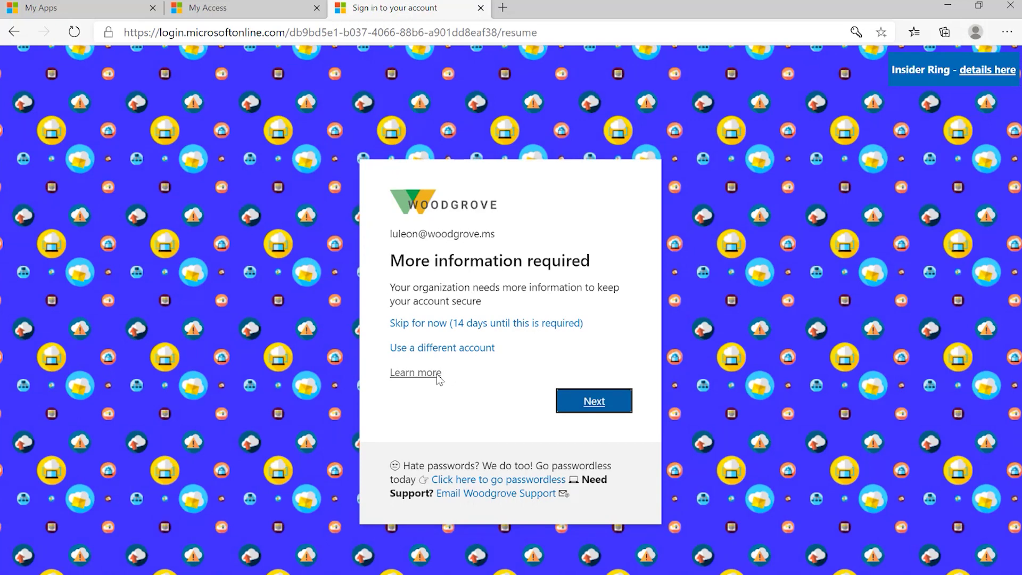
# Step: Choose 'Skip for now (14 days until this is required)' on the More information required page
pyautogui.click(483, 325)
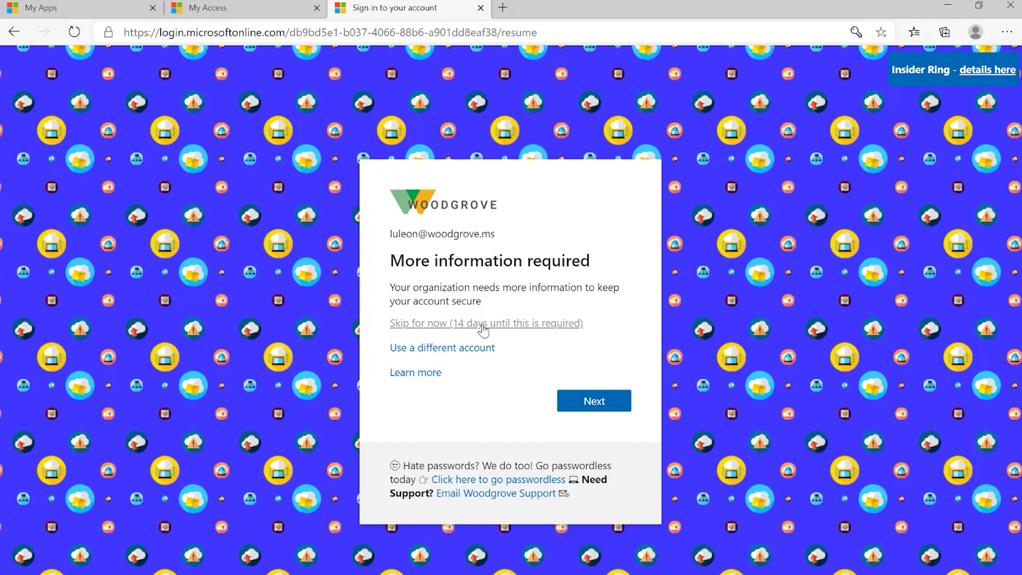